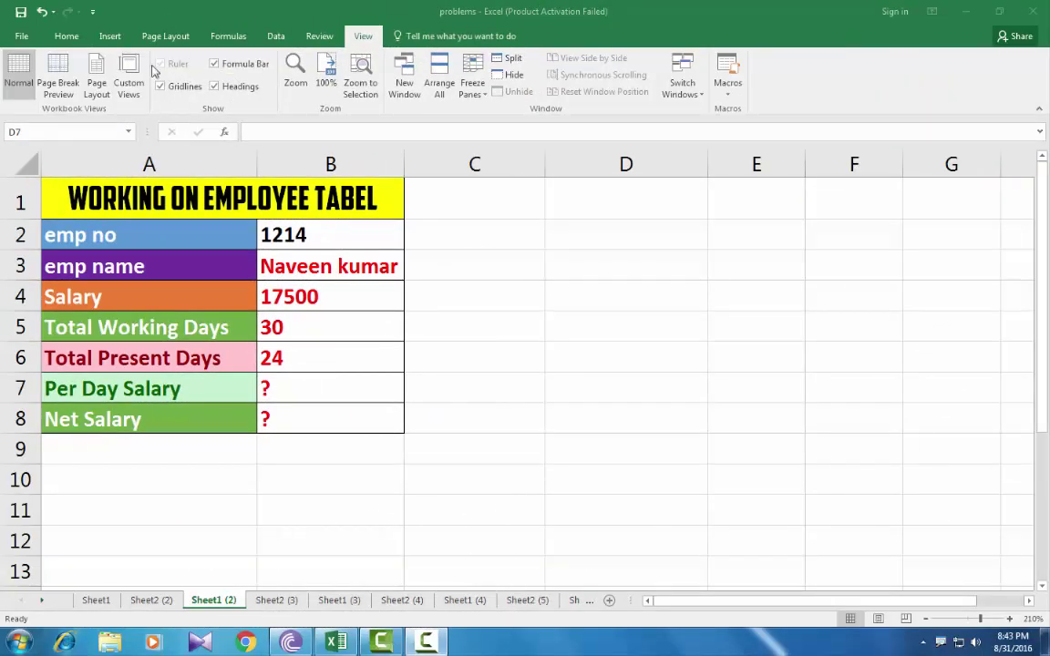
# Select several cells in column D, down to D11 and back up to D8
pyautogui.click(598, 319)
pyautogui.click(607, 417)
pyautogui.click(610, 479)
pyautogui.click(624, 511)
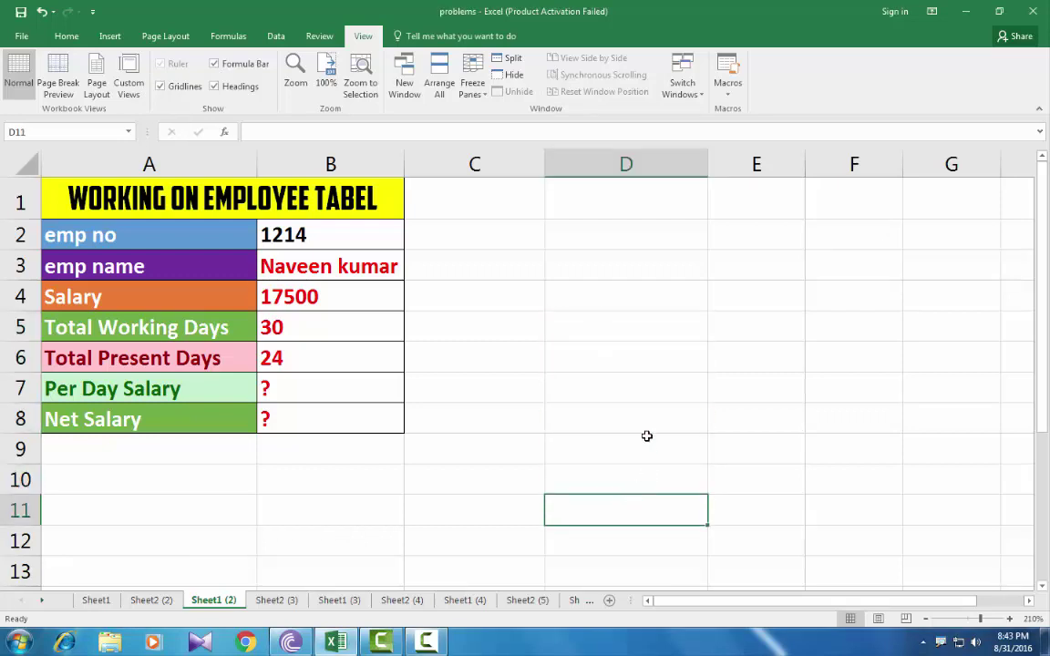
pyautogui.click(646, 437)
pyautogui.click(634, 407)
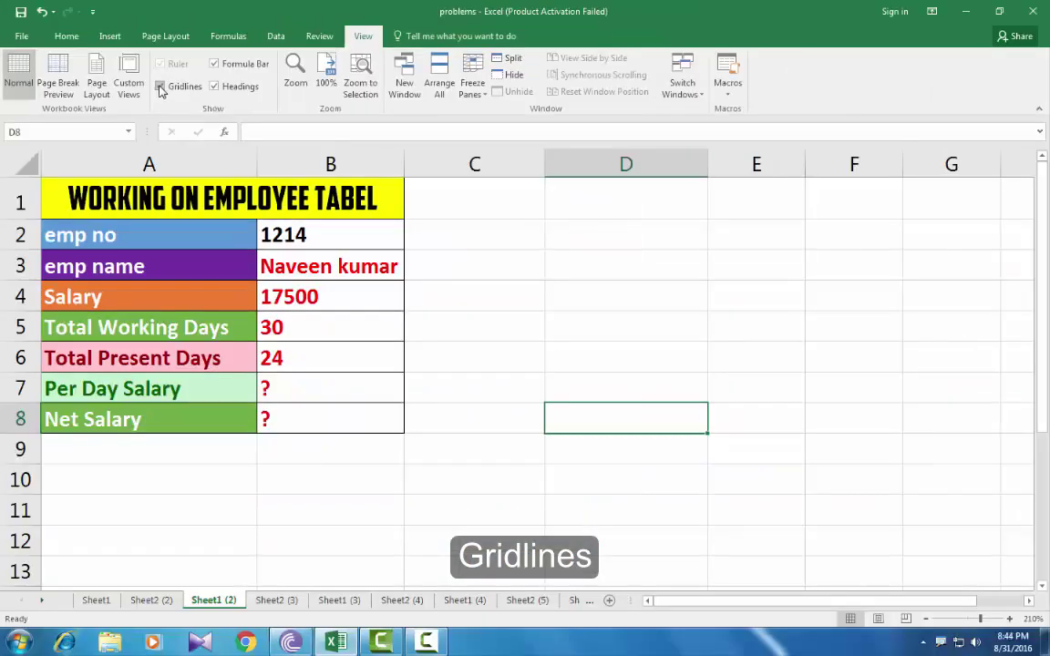
# Hide and restore the gridlines, the formula bar, and the row and column headings
pyautogui.click(161, 87)
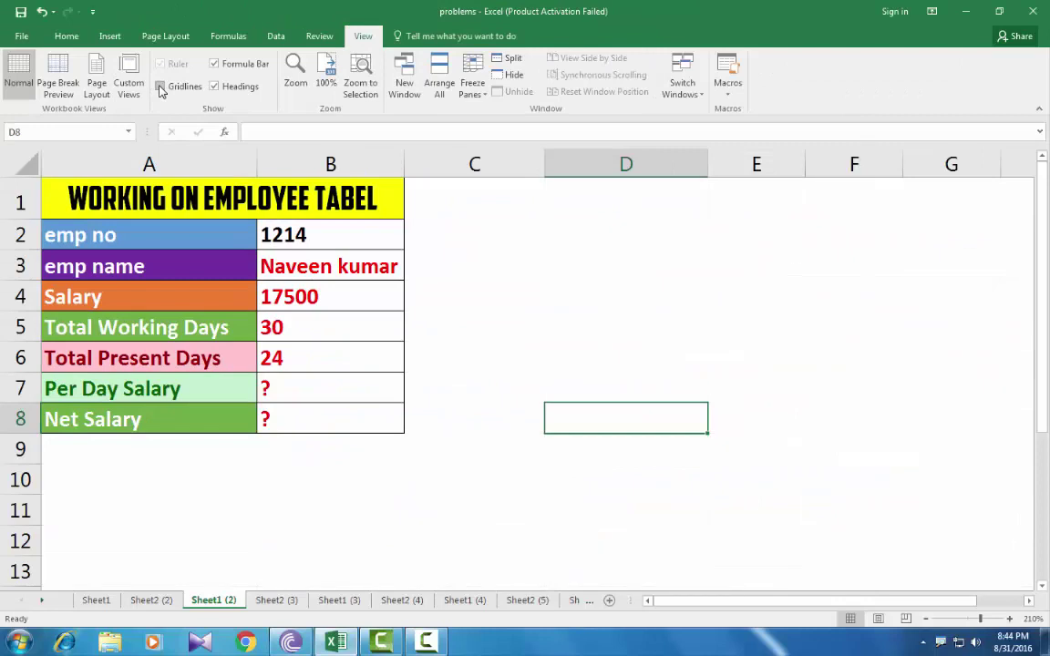
pyautogui.click(161, 87)
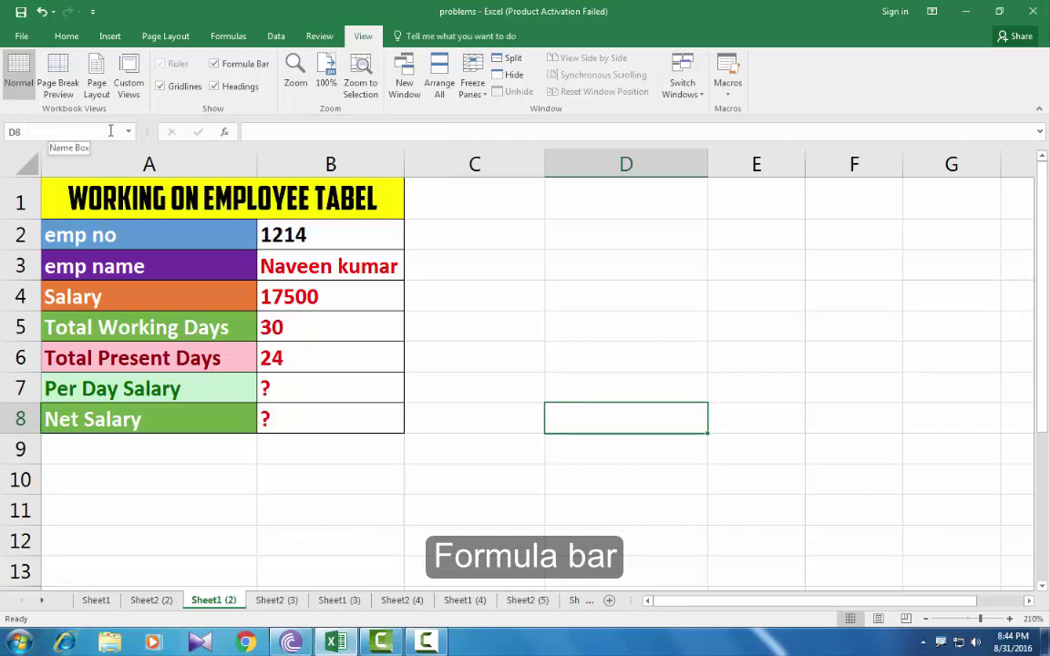
pyautogui.click(214, 64)
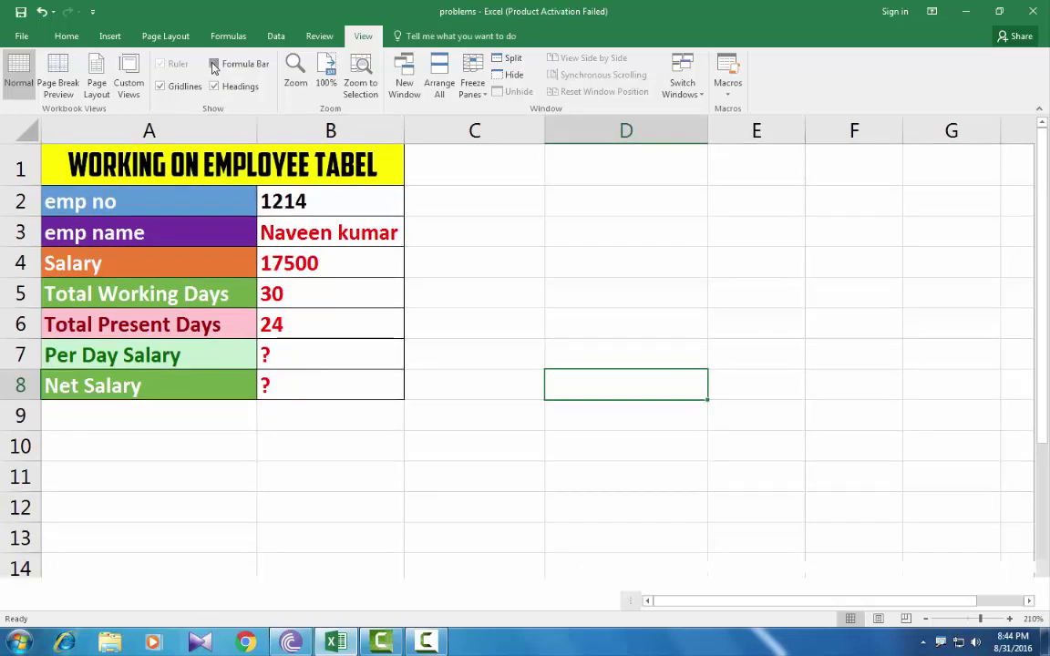
pyautogui.click(213, 65)
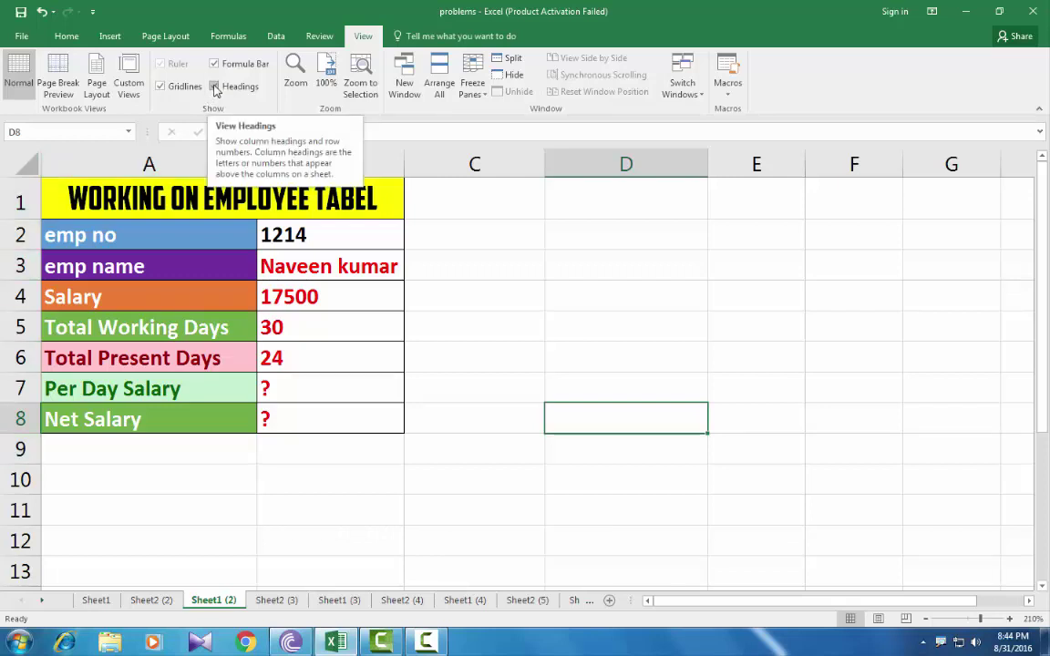
pyautogui.click(215, 86)
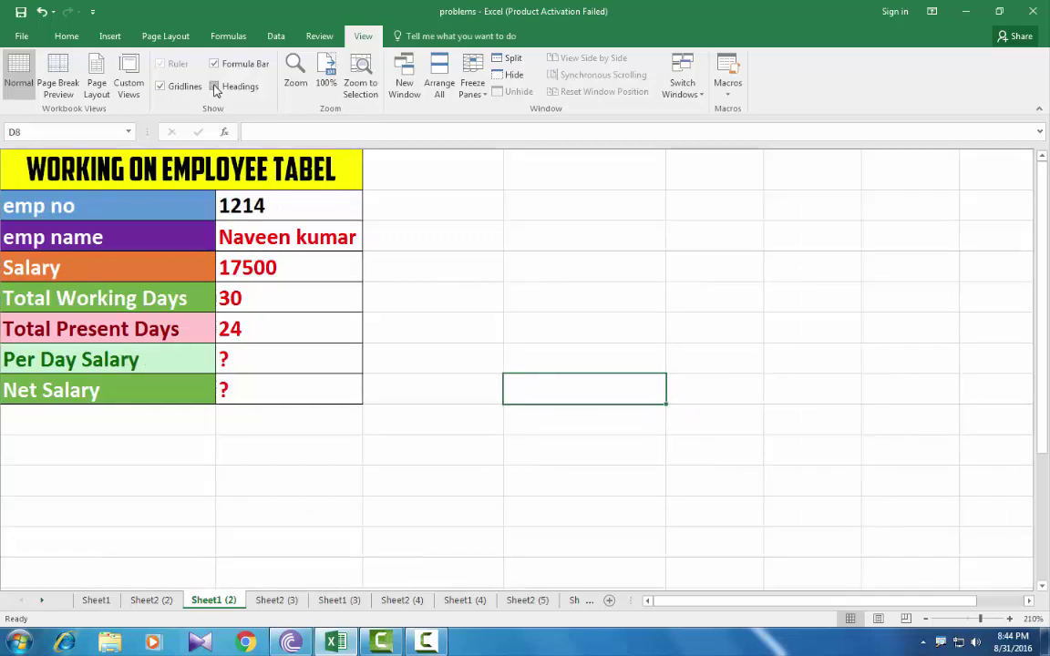
pyautogui.click(215, 86)
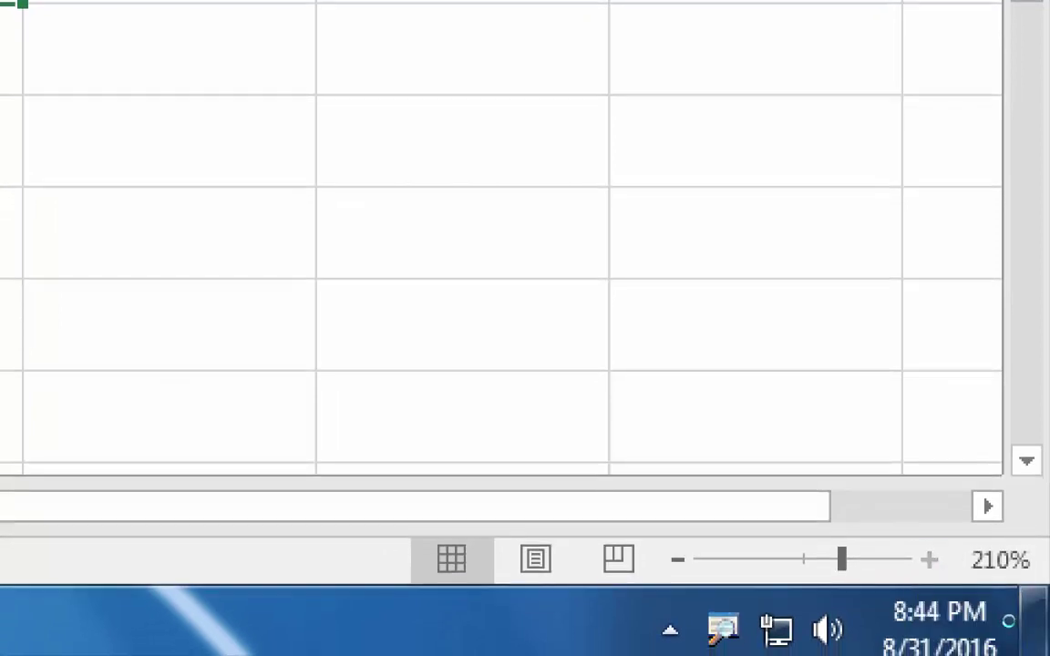
# Zoom the sheet to 230% with the slider, then step back down to 180%
pyautogui.moveTo(842, 560); pyautogui.dragTo(850, 562)
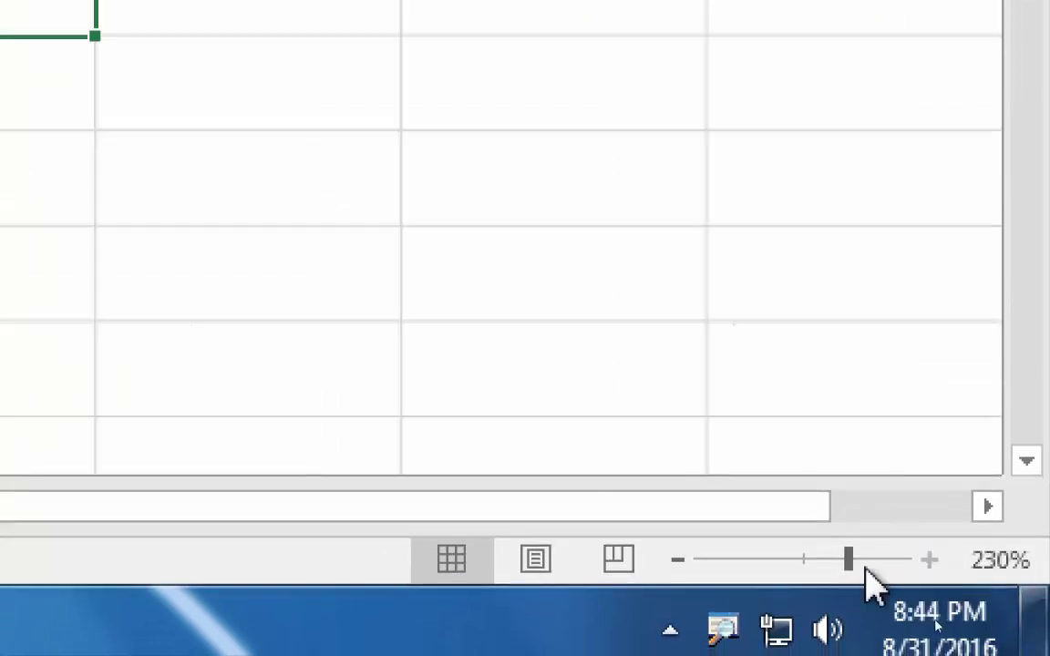
pyautogui.click(679, 561)
pyautogui.click(680, 561)
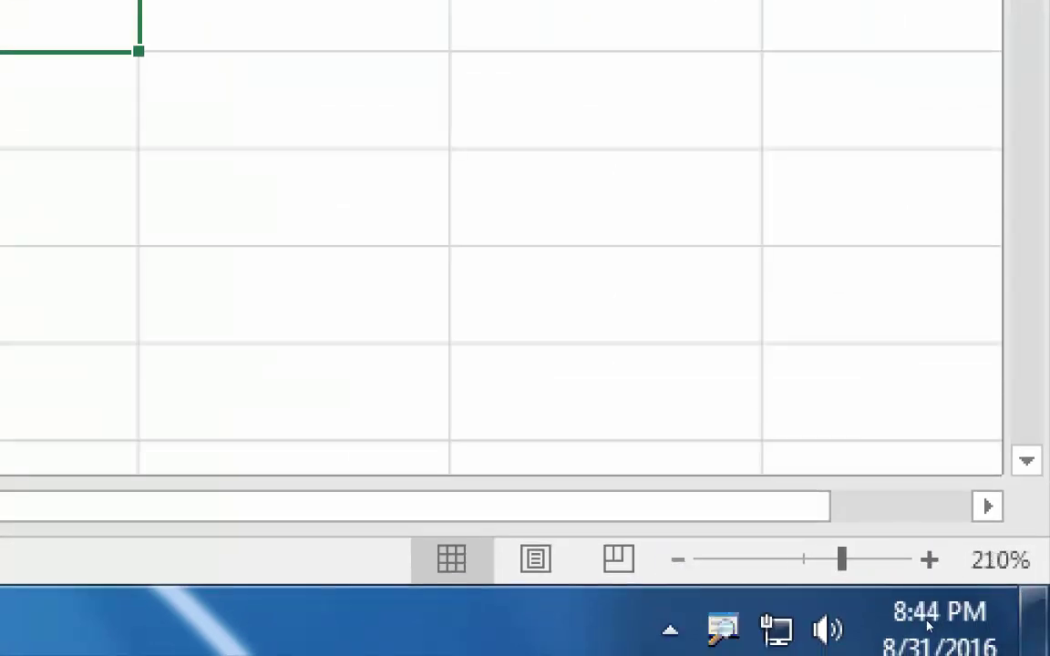
pyautogui.click(679, 561)
pyautogui.click(679, 562)
pyautogui.click(679, 561)
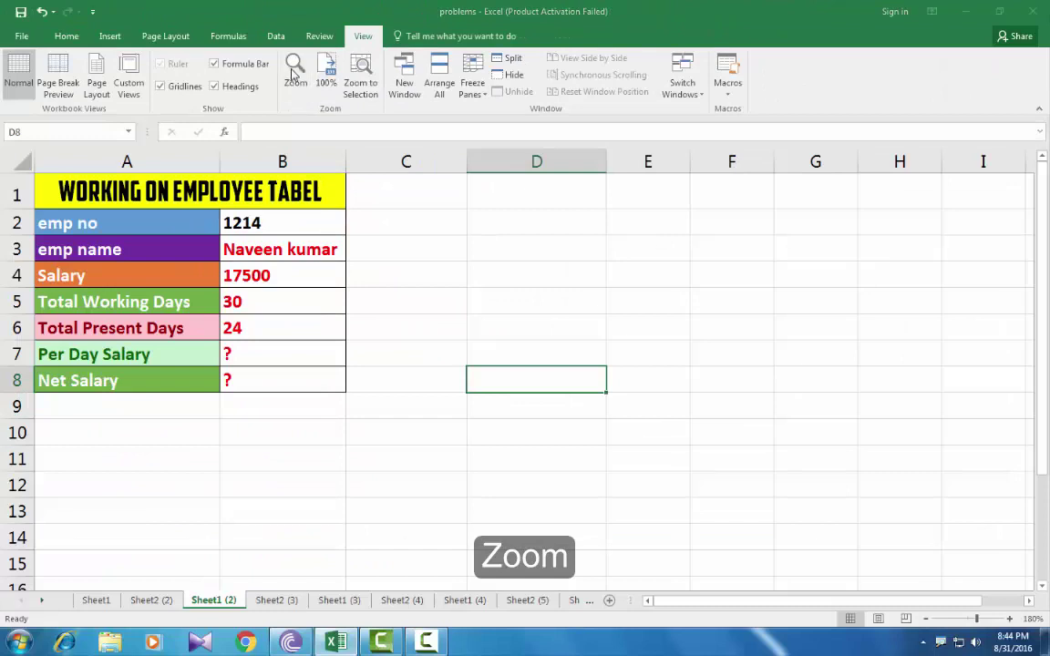
# Set the sheet zoom to 75% in the Zoom dialog, then return to 100%
pyautogui.click(291, 73)
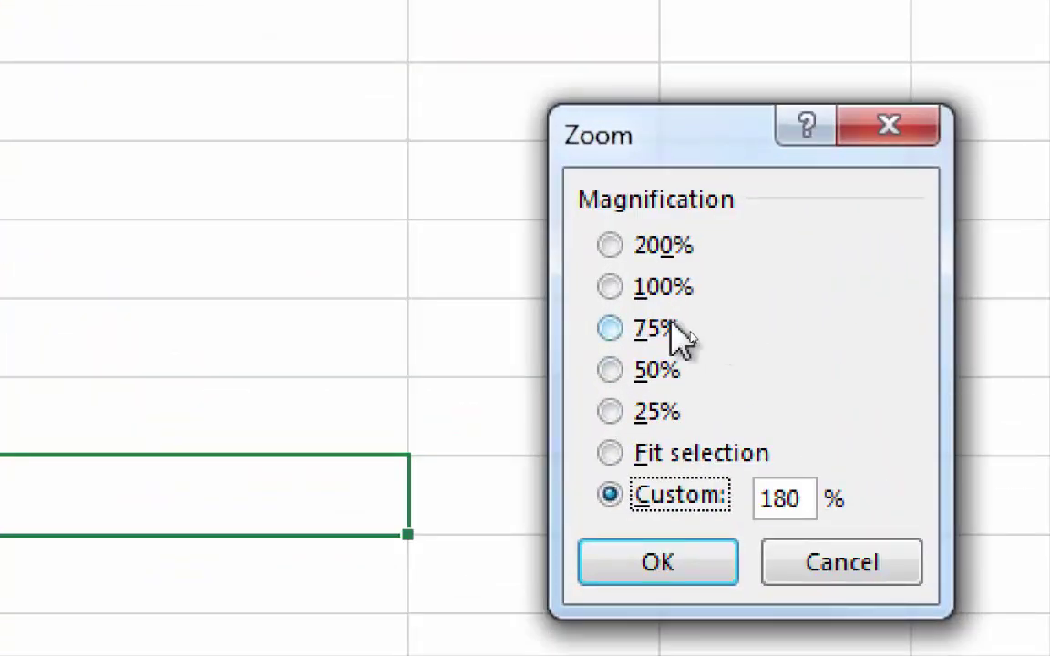
pyautogui.click(649, 330)
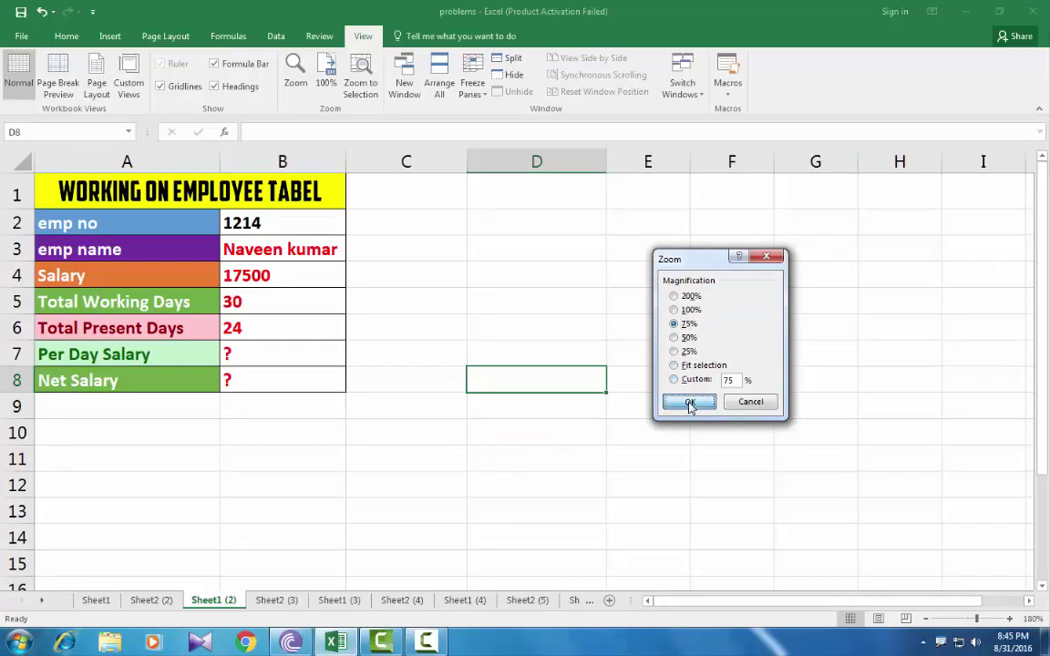
pyautogui.click(691, 402)
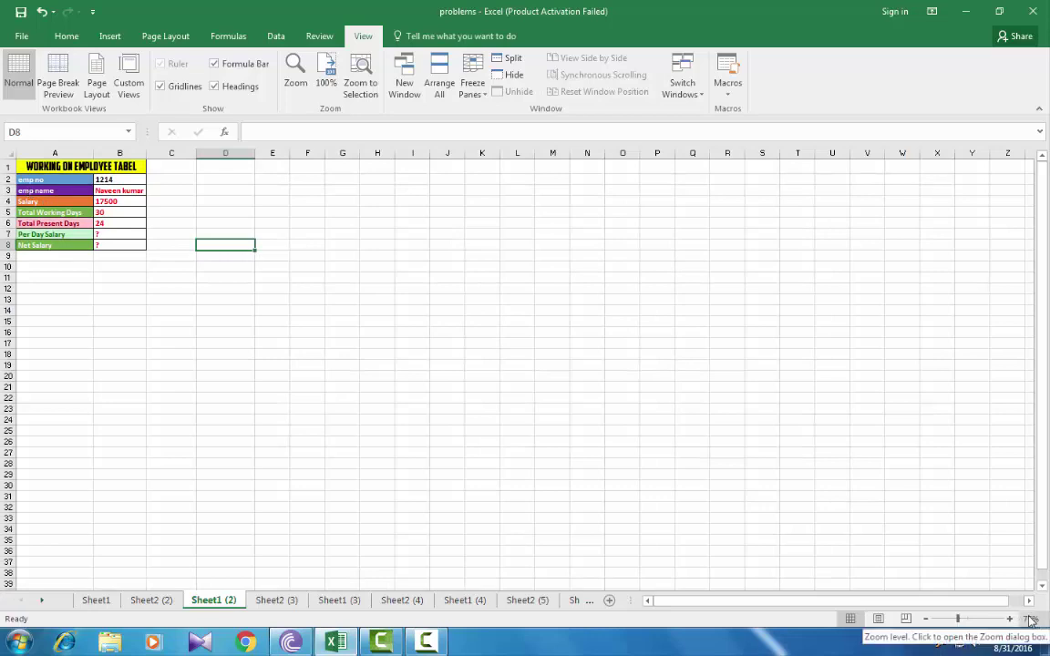
pyautogui.click(326, 75)
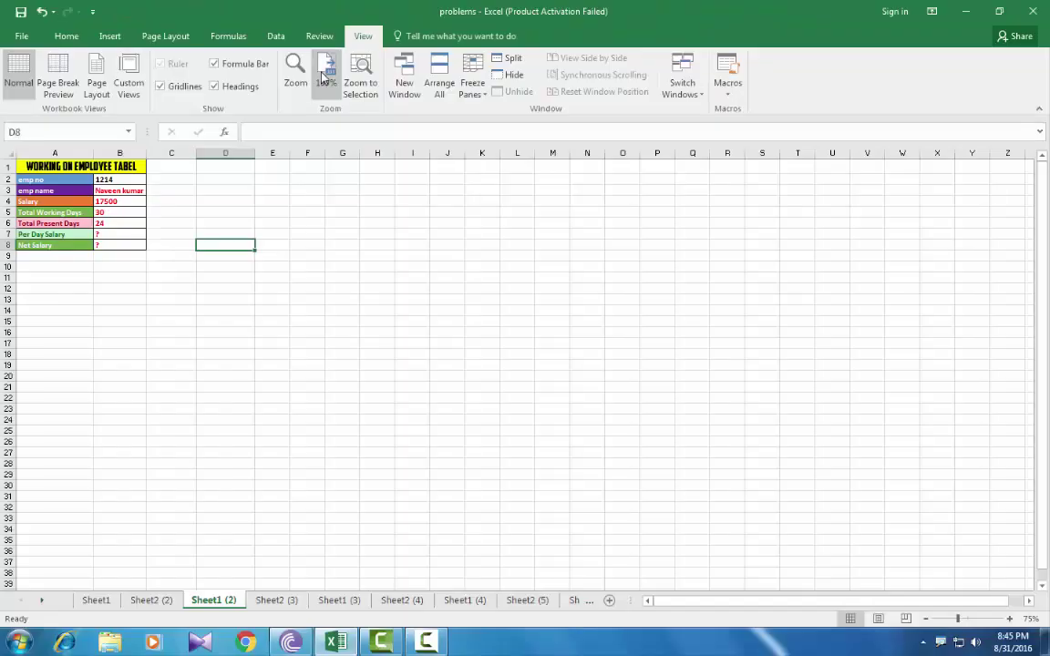
# Set the sheet to 100% magnification and select cell E11
pyautogui.click(327, 75)
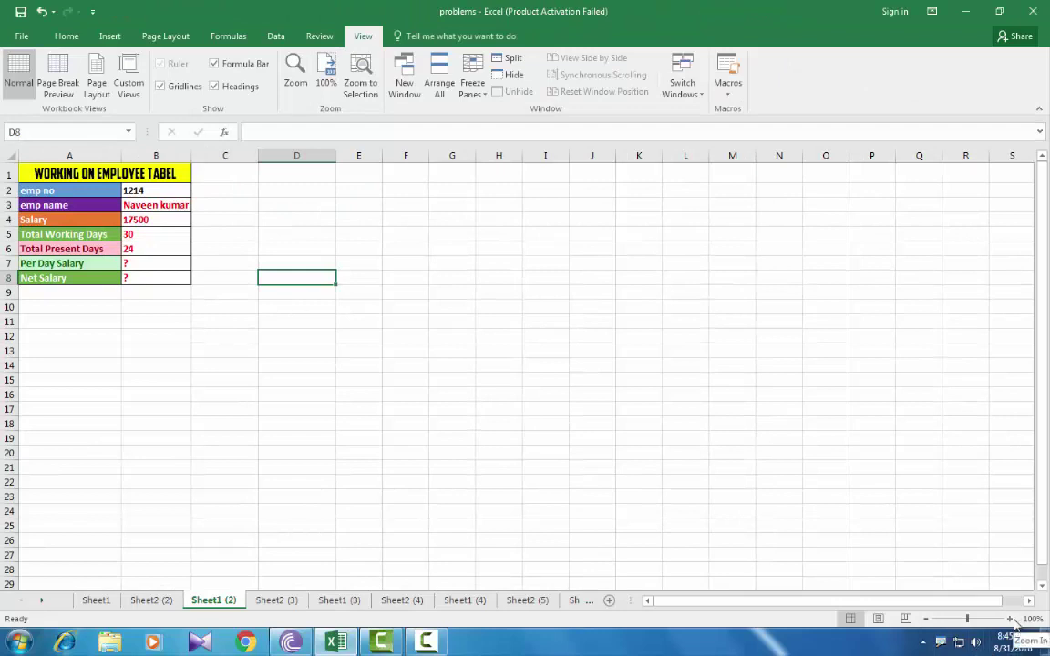
pyautogui.click(358, 321)
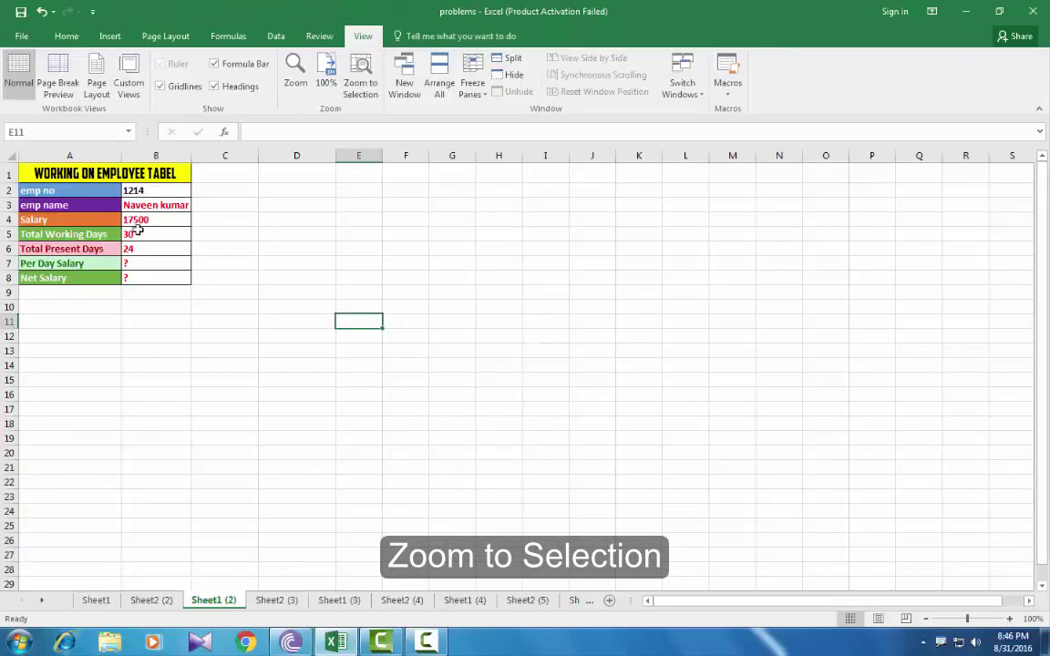
# Zoom to fit the selected range A2:B8, then slide the zoom back to 130%
pyautogui.moveTo(34, 190); pyautogui.dragTo(159, 284)
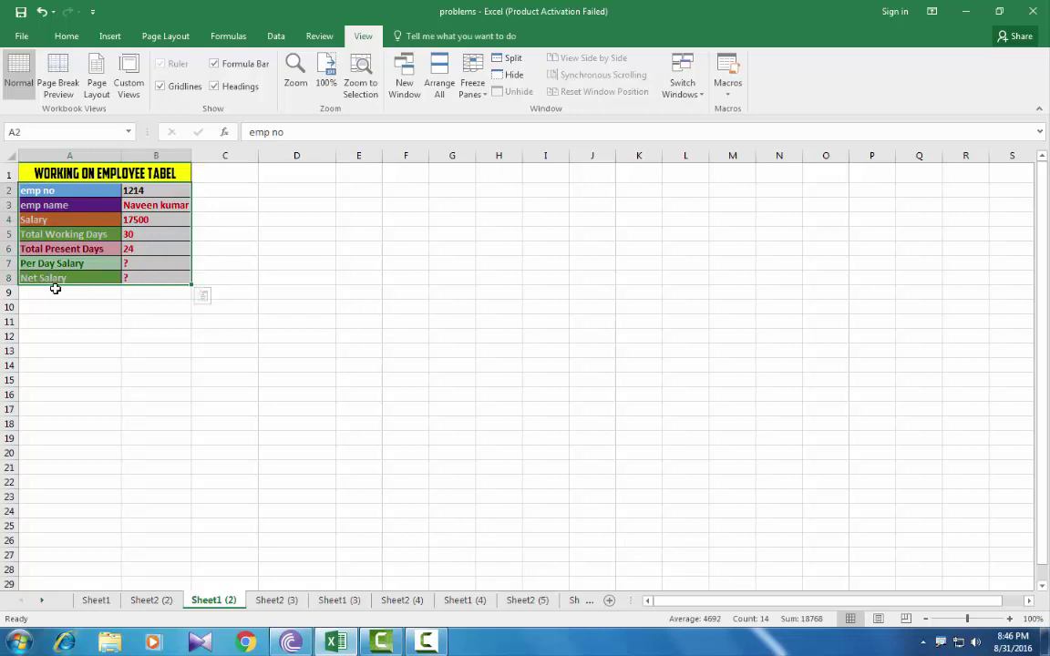
pyautogui.click(358, 75)
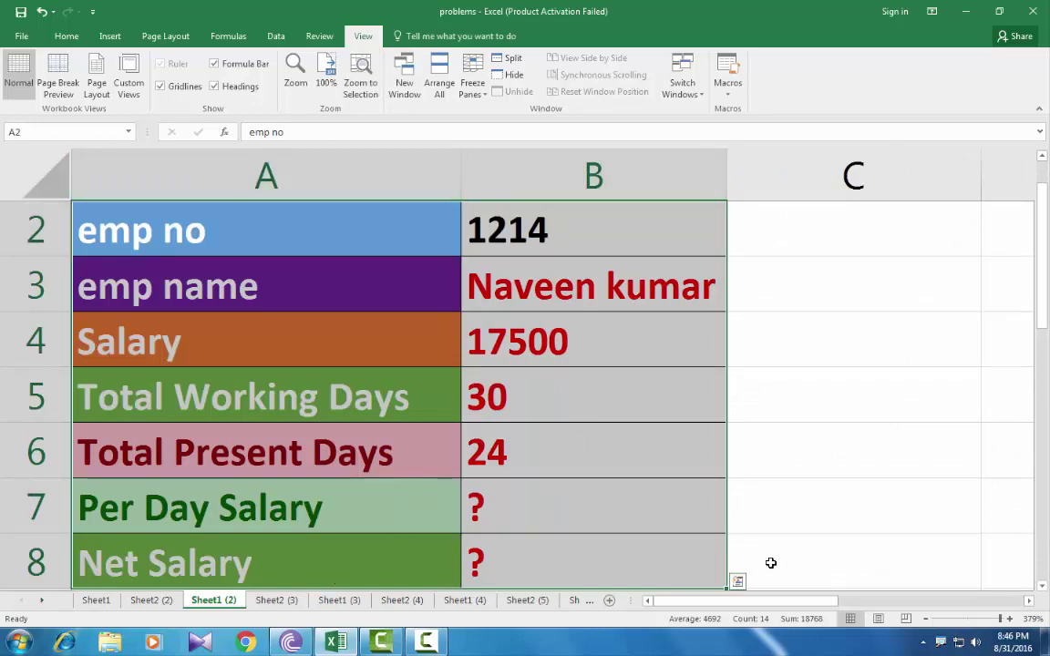
pyautogui.moveTo(980, 622); pyautogui.dragTo(972, 622)
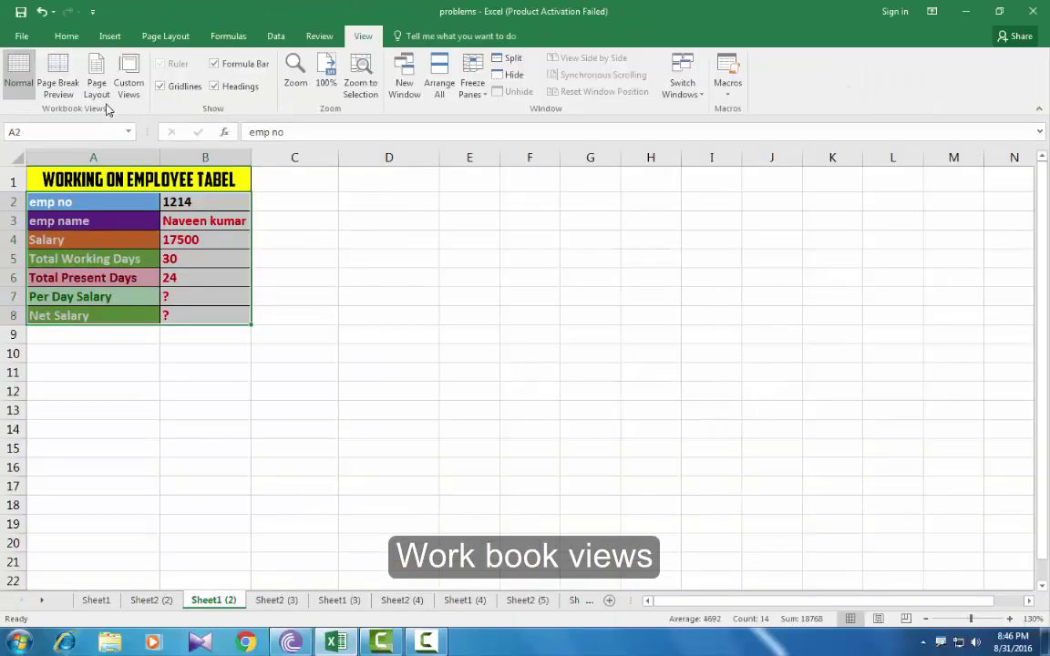
# Switch to Page Layout view and zoom out to 50% to show several pages
pyautogui.hotkey('ctrl', 'q')
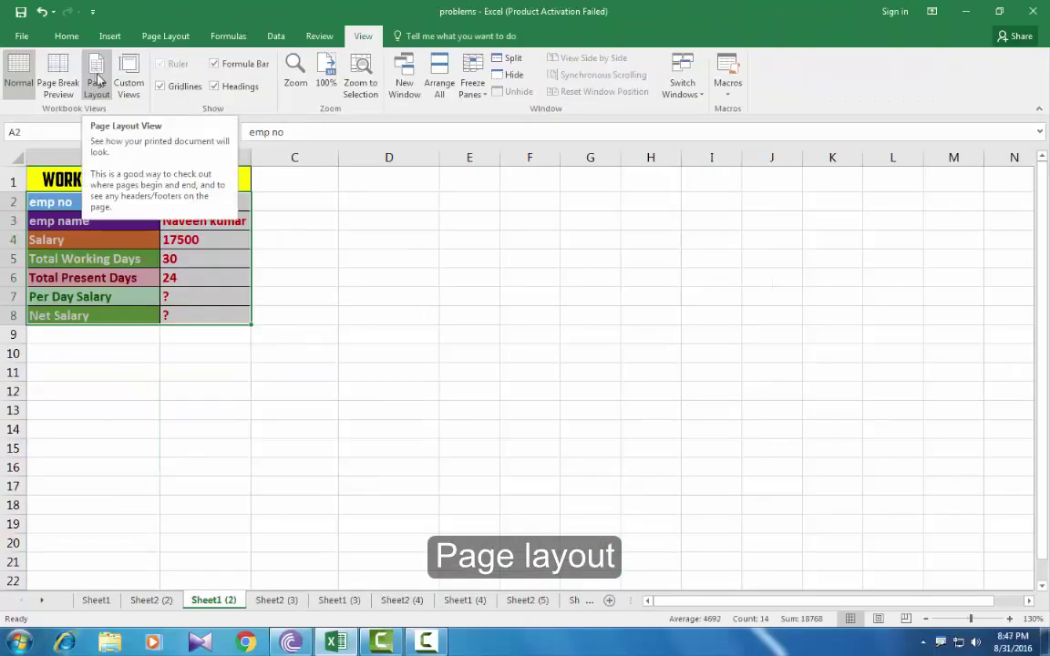
pyautogui.click(97, 80)
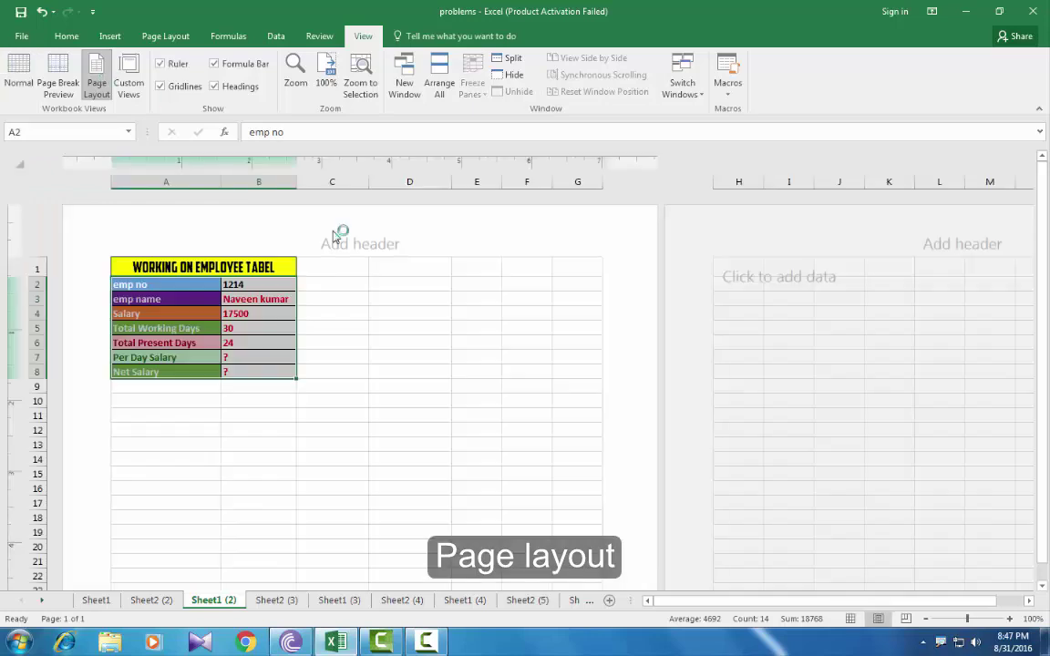
pyautogui.click(928, 620)
pyautogui.click(928, 620)
pyautogui.click(928, 620)
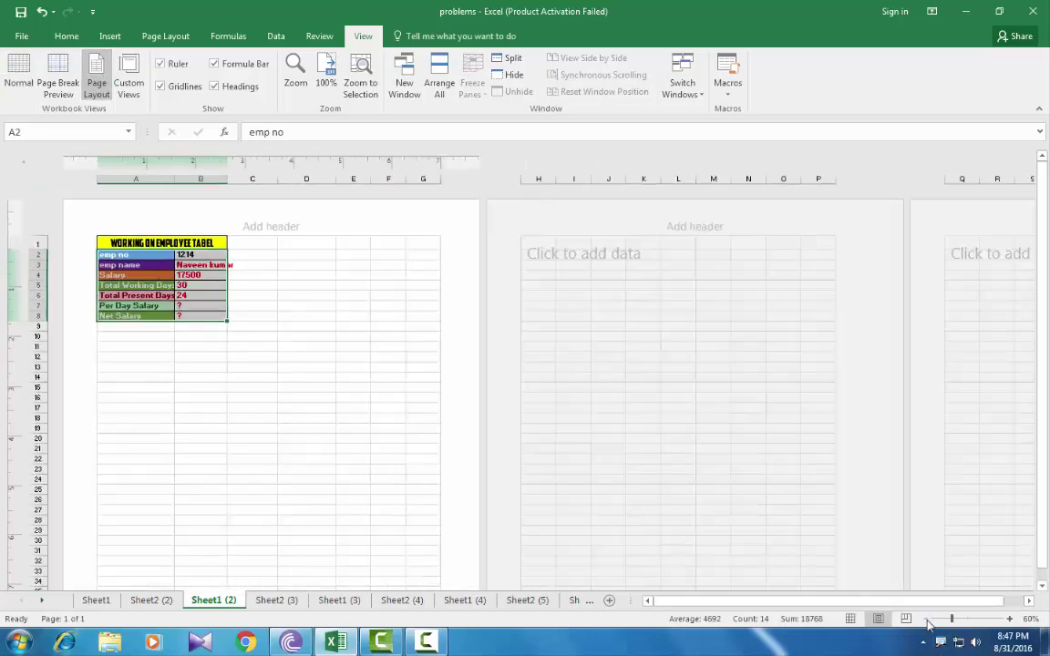
pyautogui.click(927, 619)
pyautogui.click(926, 618)
pyautogui.click(927, 619)
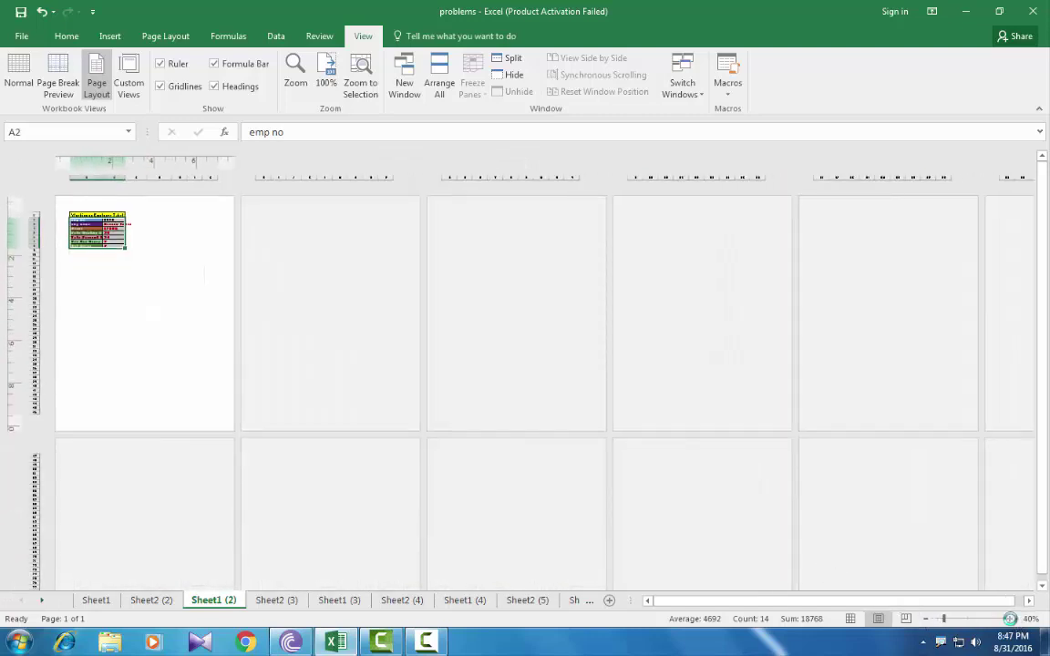
# Select cells F25, M25, T25 and B26 across the printed pages
pyautogui.scroll(2, 933, 593)
pyautogui.scroll(1, 934, 594)
pyautogui.click(290, 405)
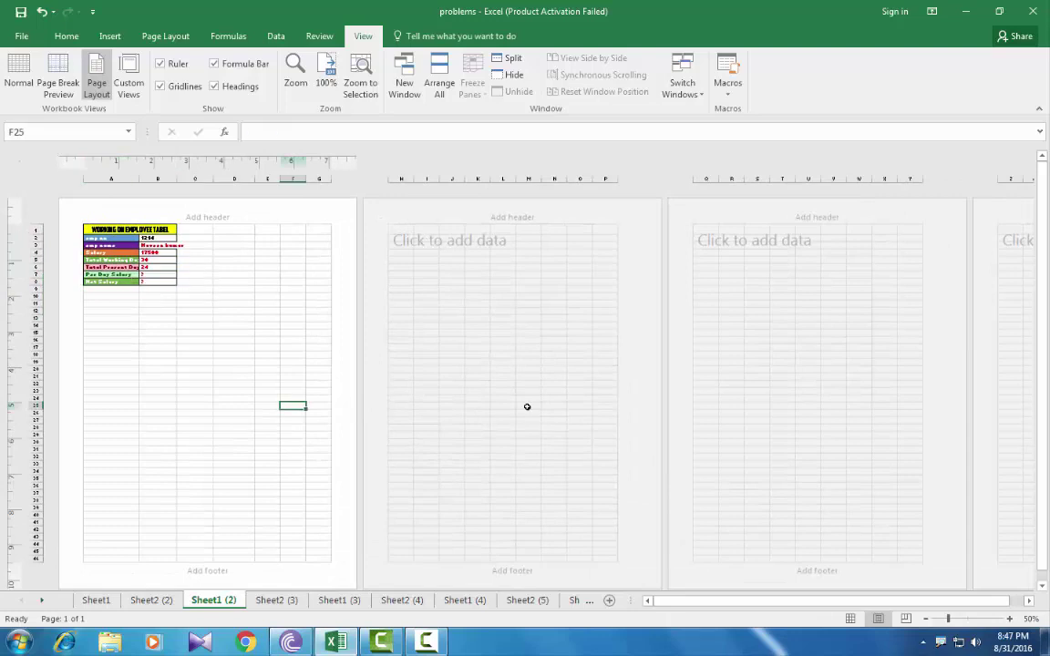
pyautogui.click(528, 405)
pyautogui.click(782, 407)
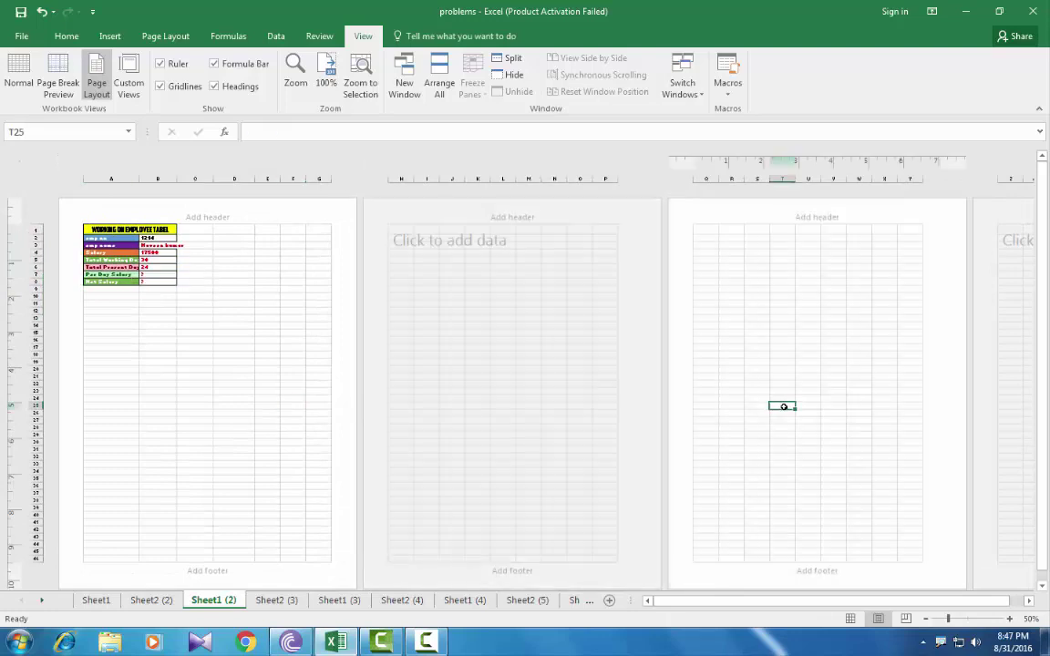
pyautogui.click(158, 413)
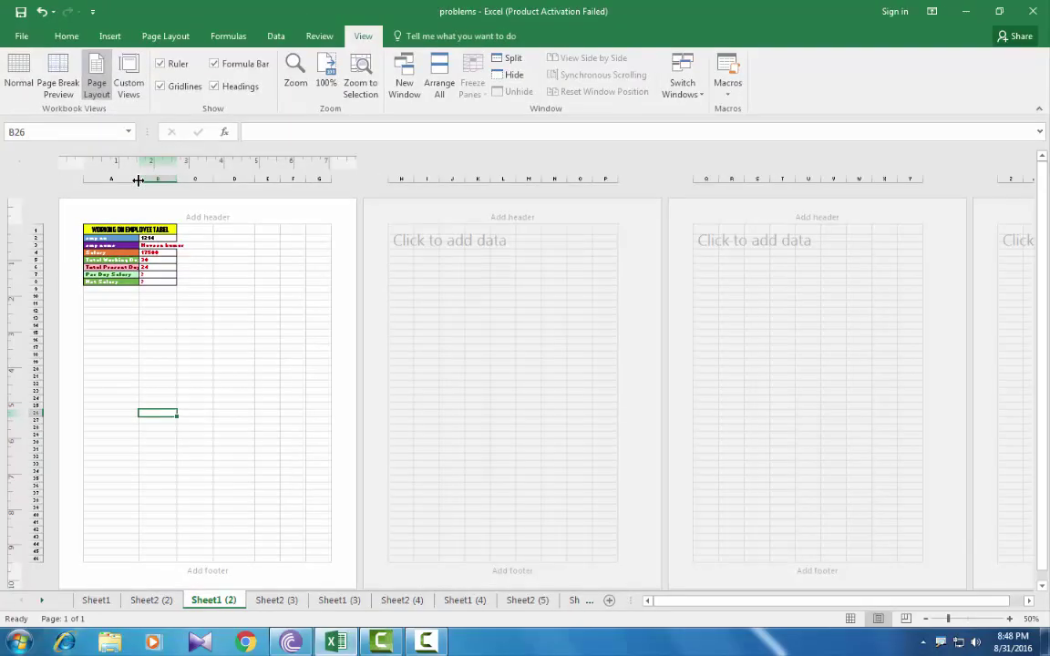
pyautogui.click(474, 374)
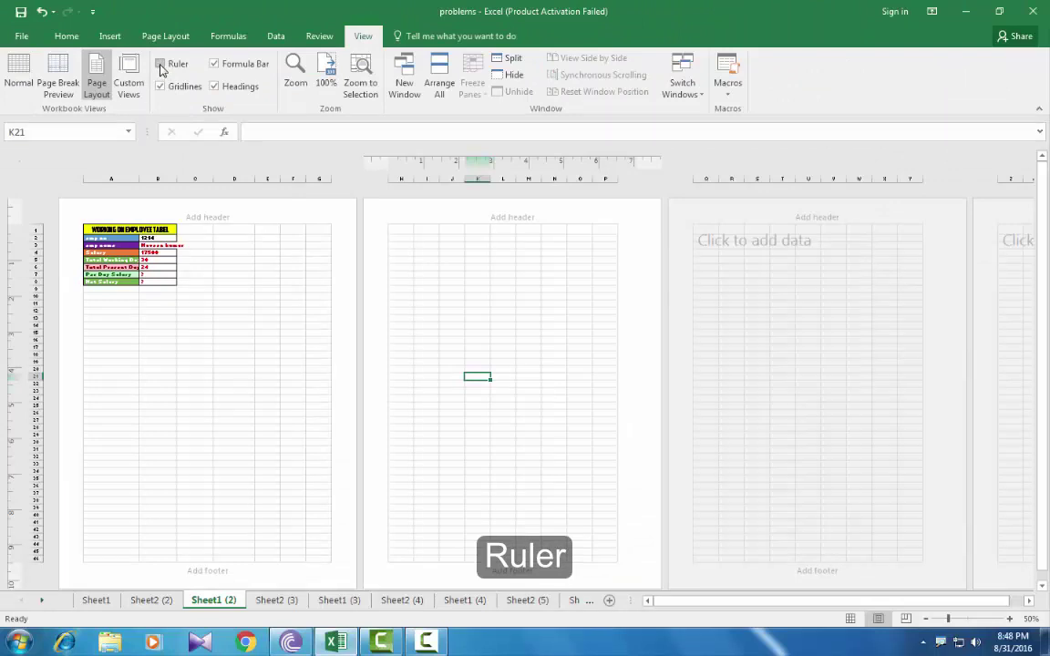
pyautogui.click(160, 65)
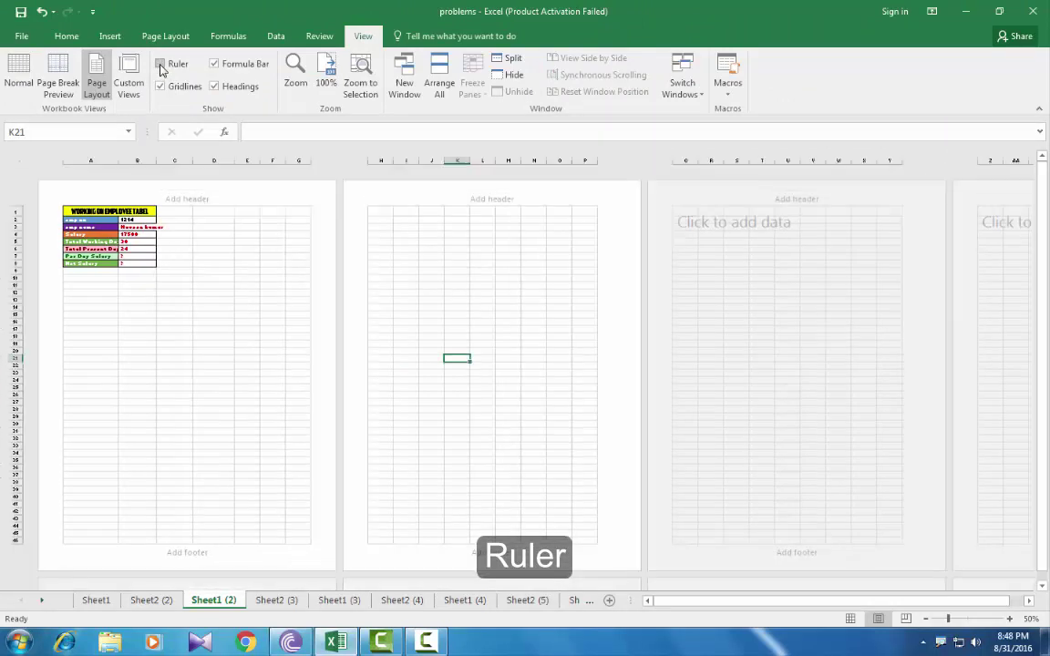
pyautogui.click(161, 65)
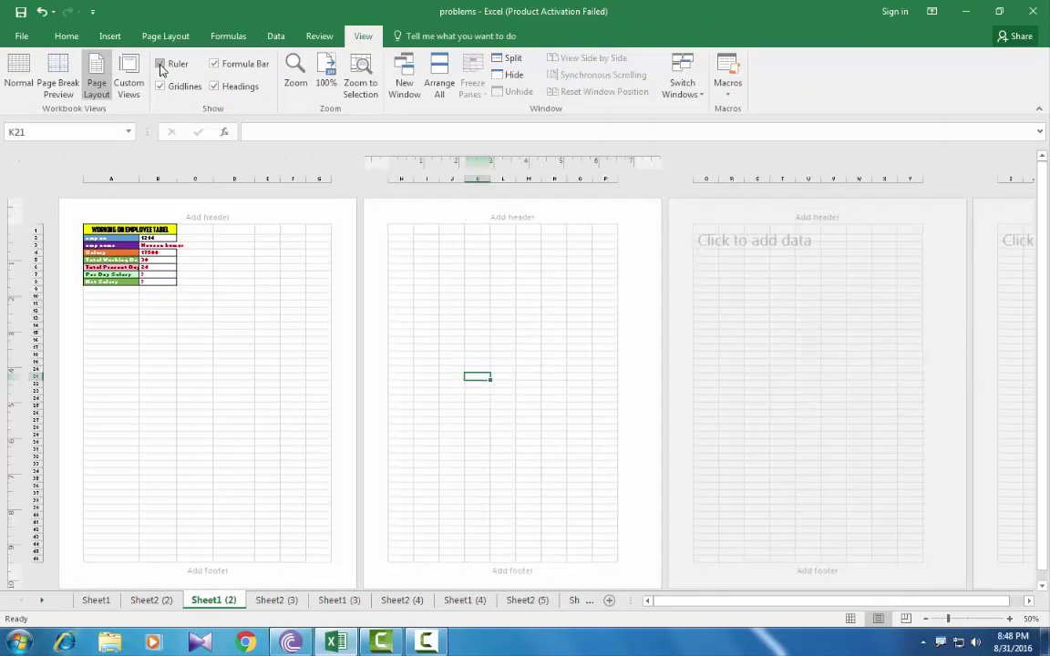
pyautogui.click(205, 368)
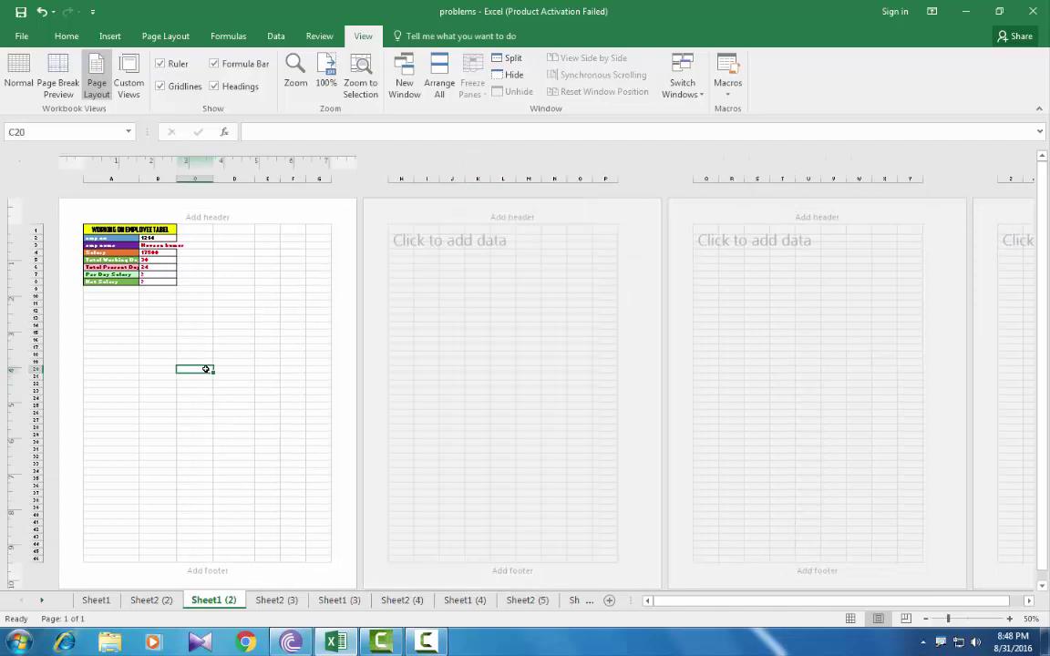
# Switch the workbook from Page Layout back to Normal view
pyautogui.click(19, 75)
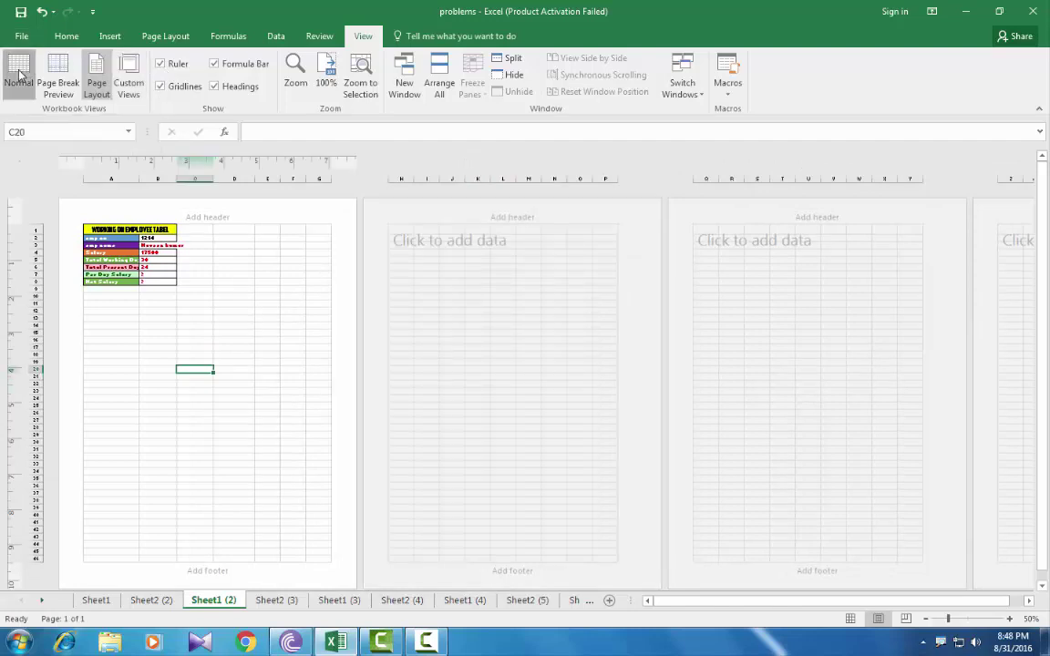